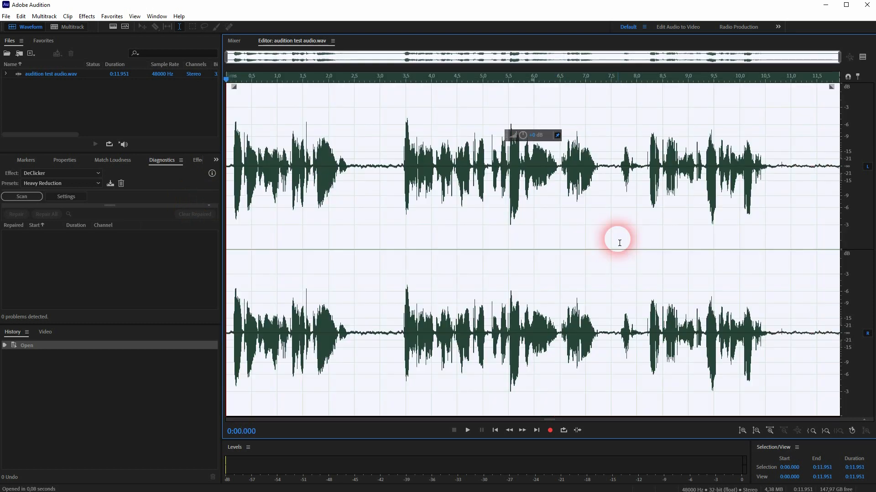
# Amplify the whole audio file with a gain of 3 dB on both linked channels
pyautogui.click(84, 17)
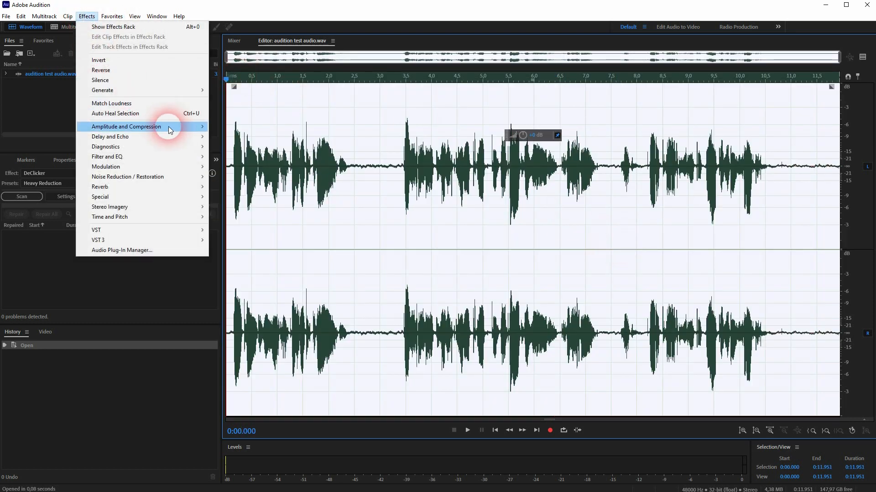
pyautogui.moveTo(172, 127)
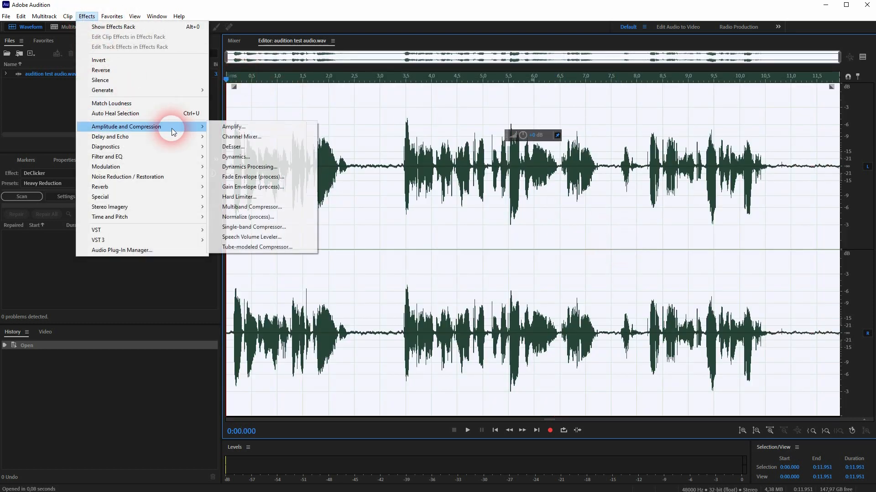
pyautogui.click(257, 128)
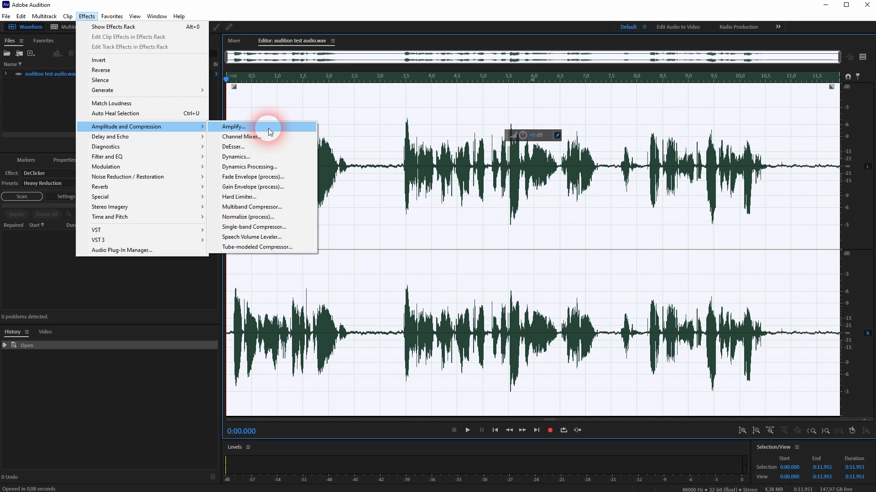
pyautogui.moveTo(187, 137); pyautogui.dragTo(200, 129)
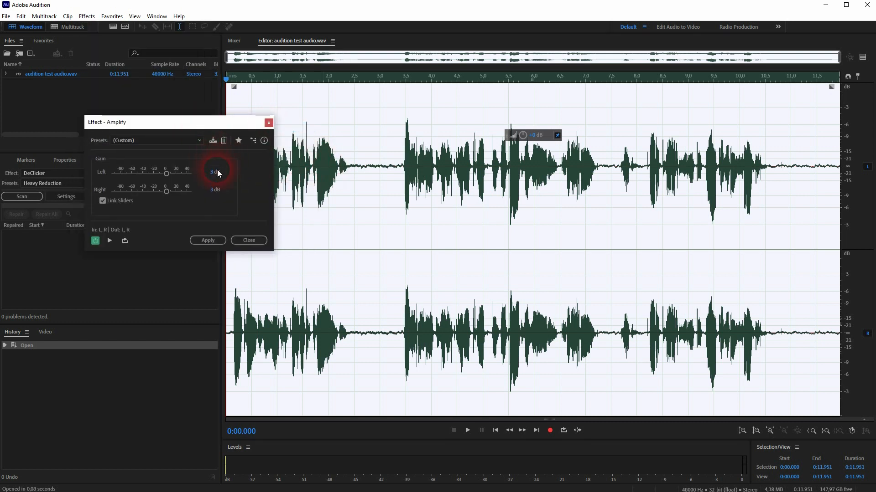
pyautogui.click(212, 171)
pyautogui.click(208, 241)
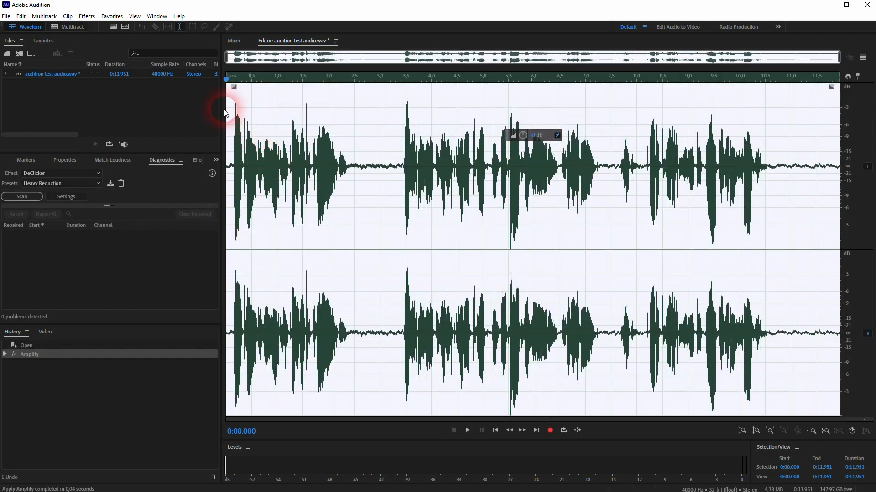
# Compare the file before and after Amplify in the edit history, ending on the original opened state
pyautogui.click(25, 346)
pyautogui.click(27, 355)
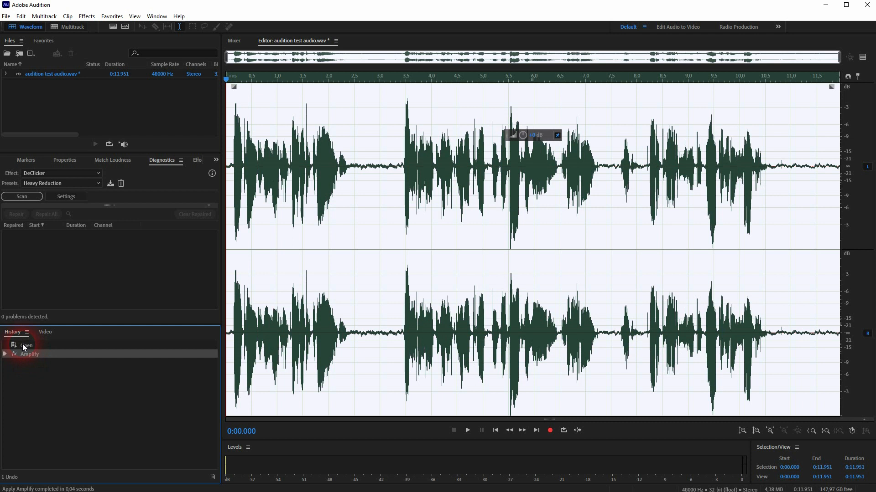
pyautogui.click(23, 347)
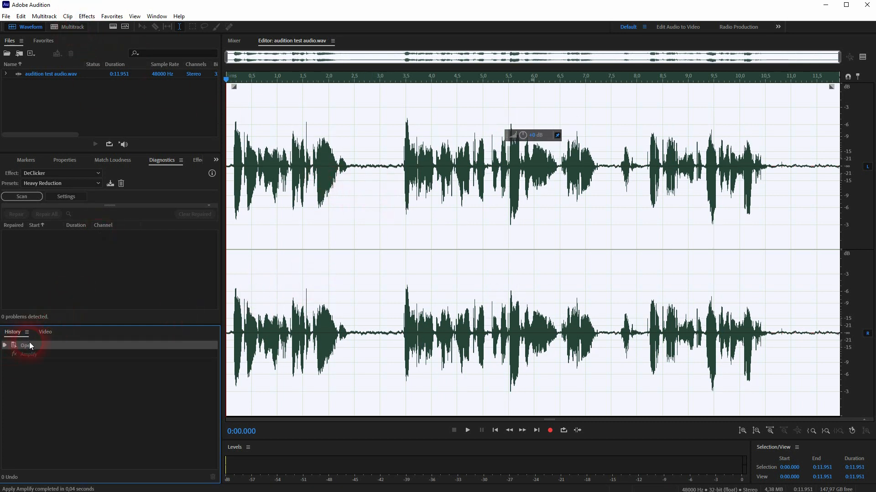
# Normalize the whole file to -3 dB with all channels treated equally
pyautogui.click(90, 18)
pyautogui.moveTo(176, 127)
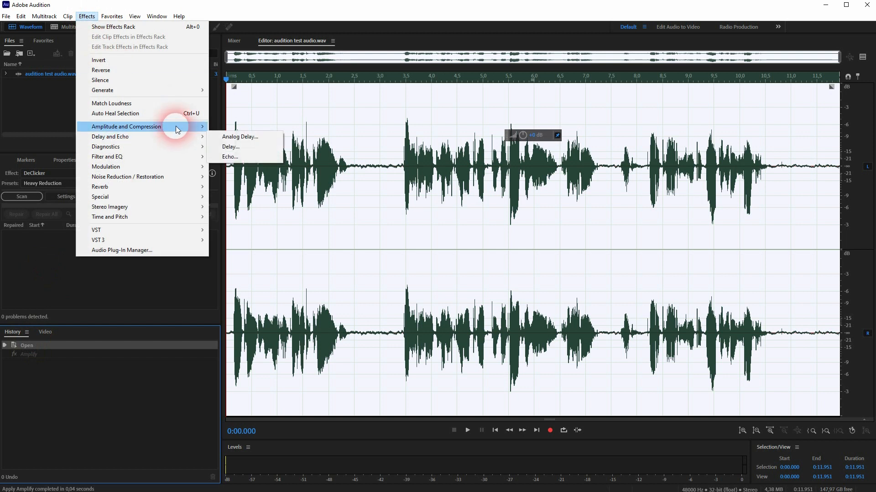
pyautogui.click(292, 216)
pyautogui.moveTo(442, 212); pyautogui.dragTo(151, 136)
pyautogui.click(161, 151)
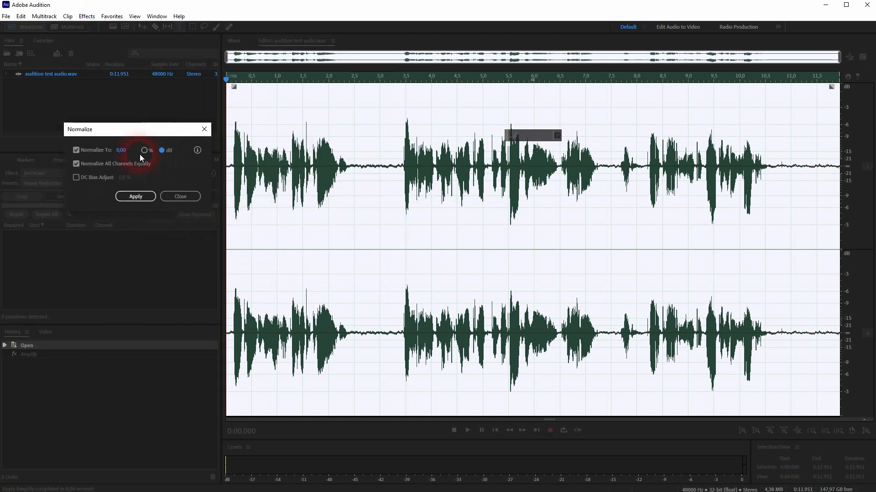
pyautogui.click(116, 151)
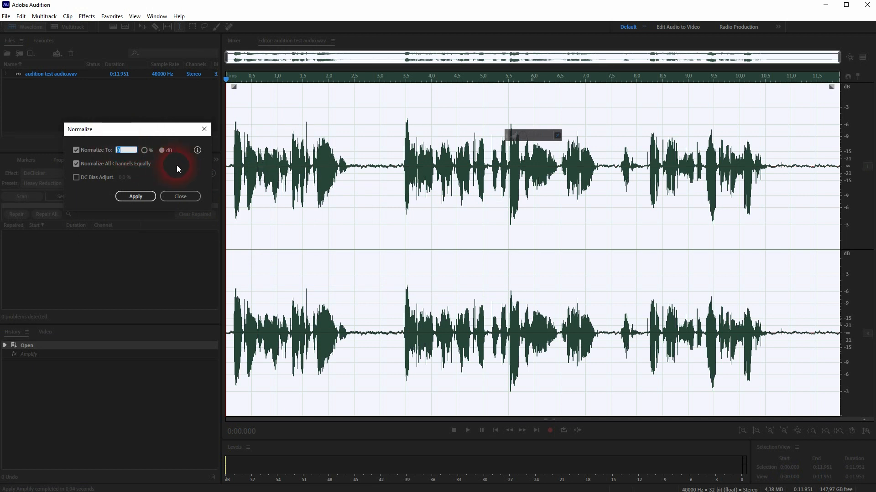
pyautogui.write('3')
pyautogui.click(136, 197)
# Compare the waveform before and after Normalize through the edit history, ending on the original opened state
pyautogui.click(97, 355)
pyautogui.click(24, 345)
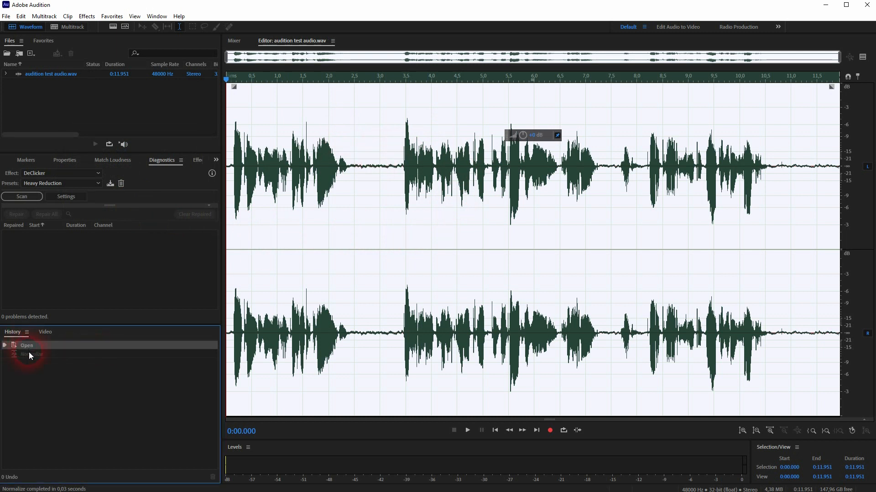
pyautogui.click(28, 352)
pyautogui.click(26, 345)
pyautogui.click(31, 354)
pyautogui.click(26, 346)
# Apply Amplify to the original audio again with 3 dB of gain on both channels
pyautogui.click(87, 16)
pyautogui.moveTo(165, 125)
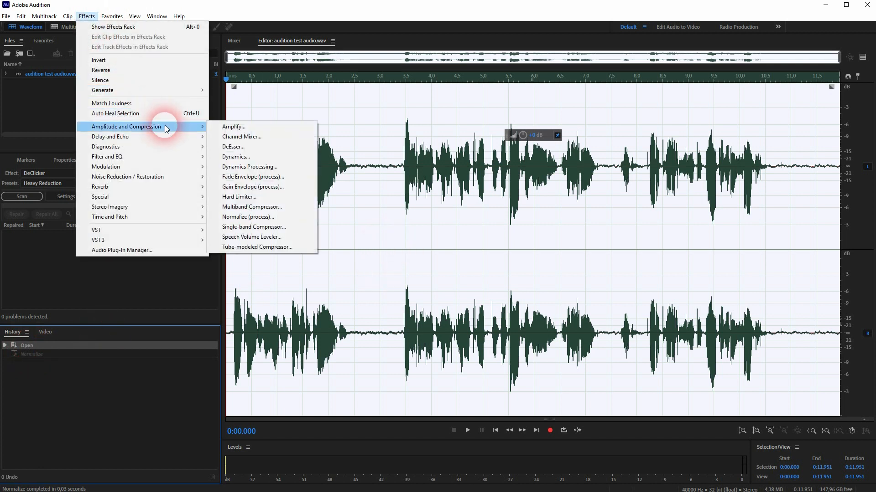
pyautogui.click(251, 127)
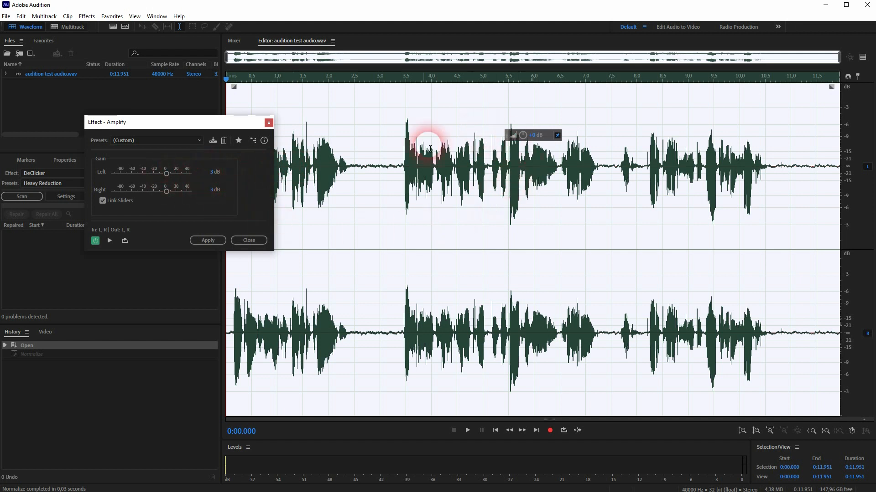
pyautogui.click(208, 240)
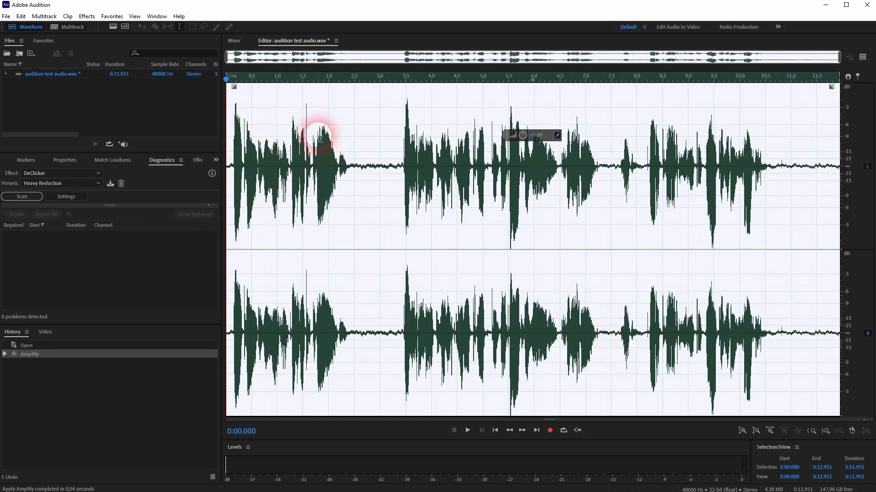
# Normalize the amplified audio to -3 dB, and return the file to its opened state in the edit history
pyautogui.click(86, 16)
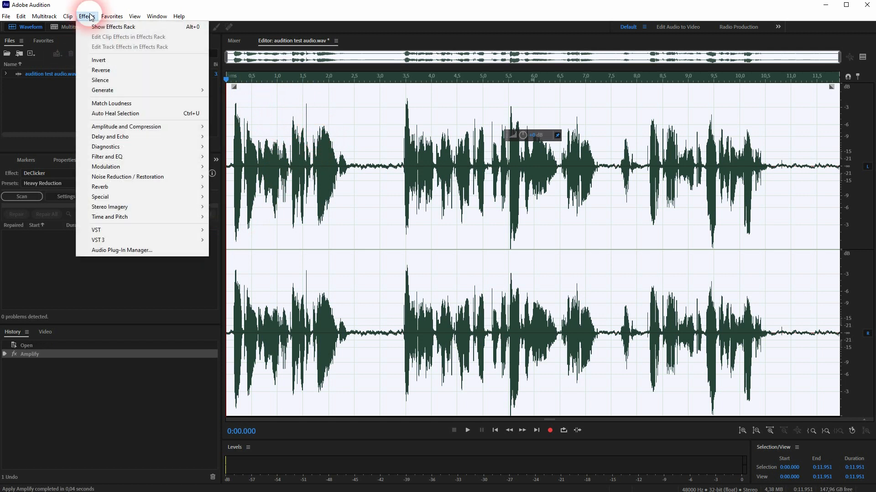
pyautogui.moveTo(176, 127)
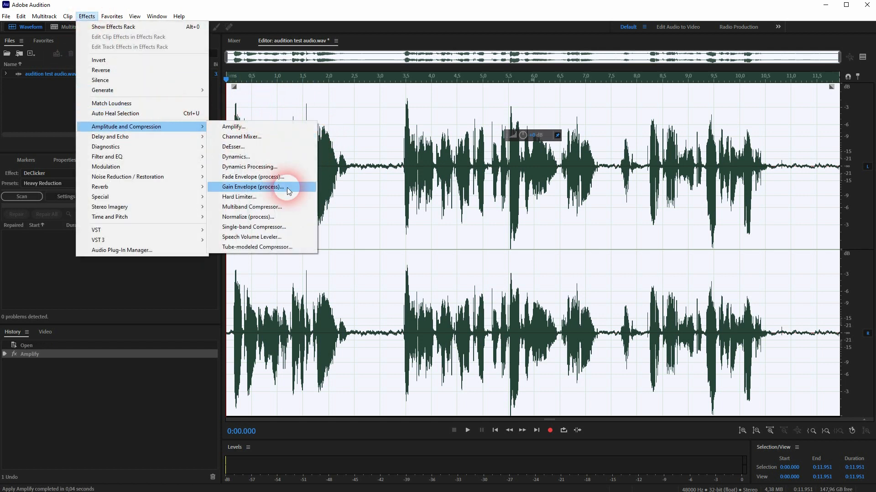
pyautogui.click(280, 215)
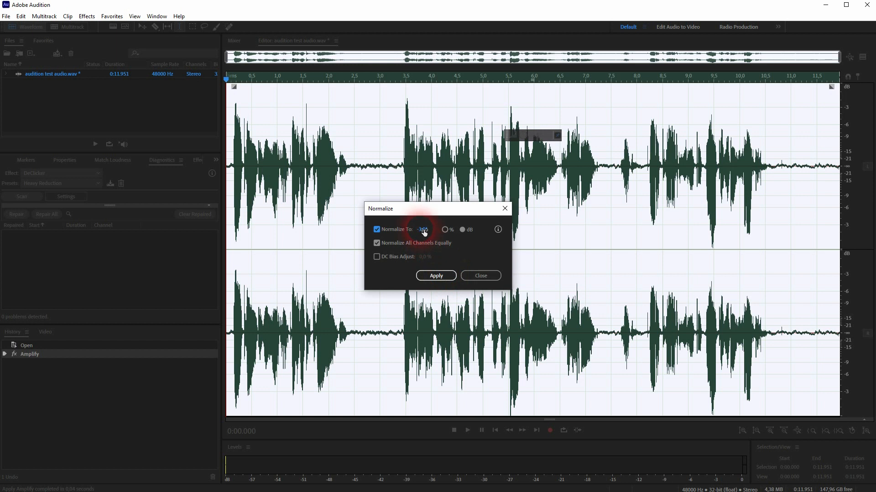
pyautogui.click(436, 276)
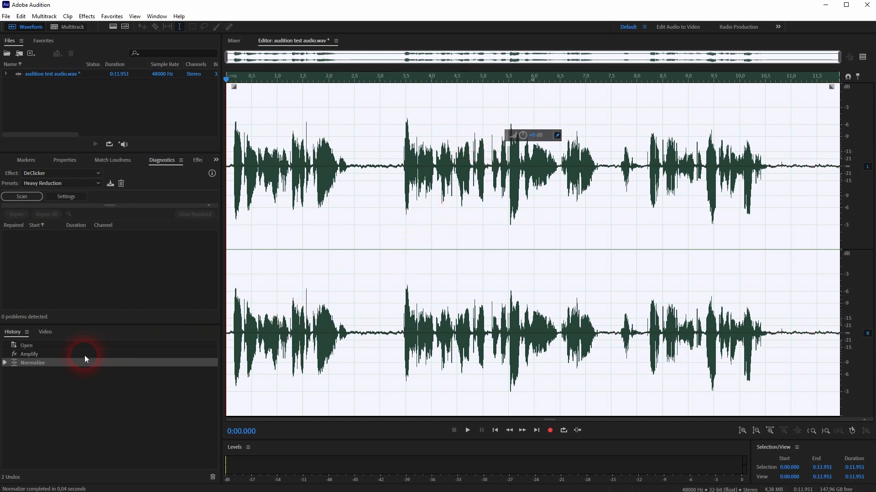
pyautogui.click(63, 346)
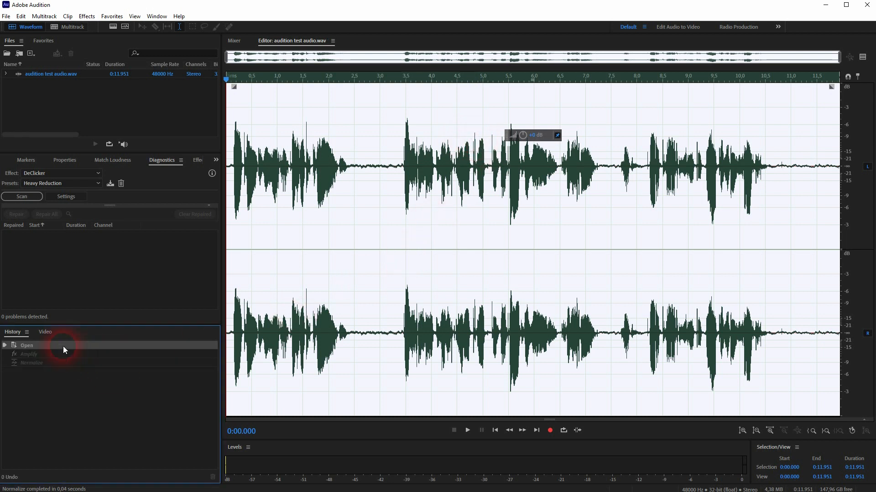
# Normalize the original audio to 70,7 % with all channels treated equally
pyautogui.click(86, 17)
pyautogui.moveTo(176, 127)
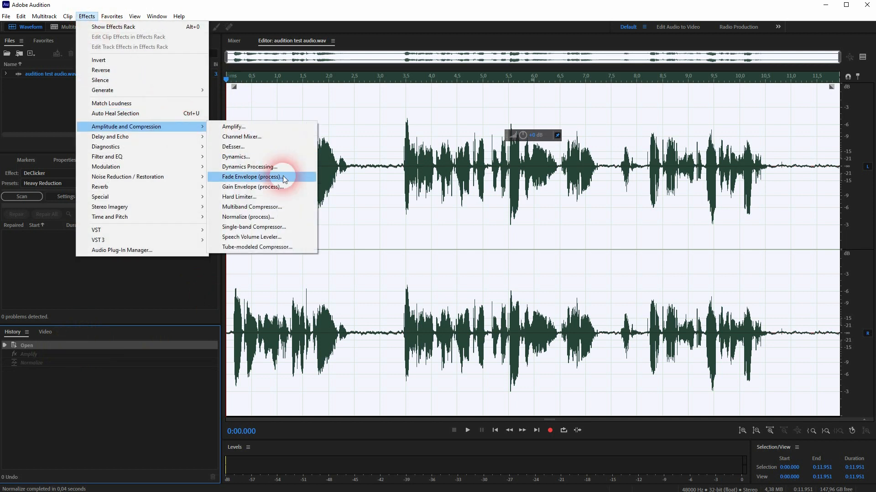
pyautogui.click(279, 217)
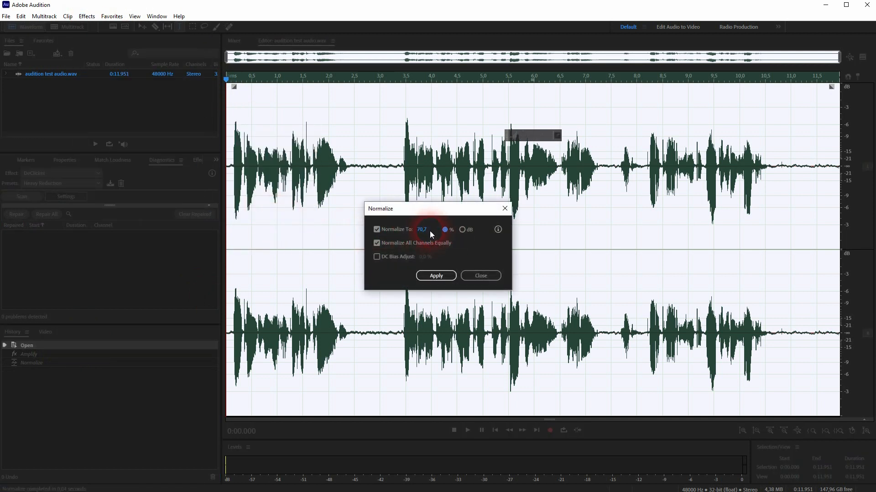
pyautogui.click(436, 275)
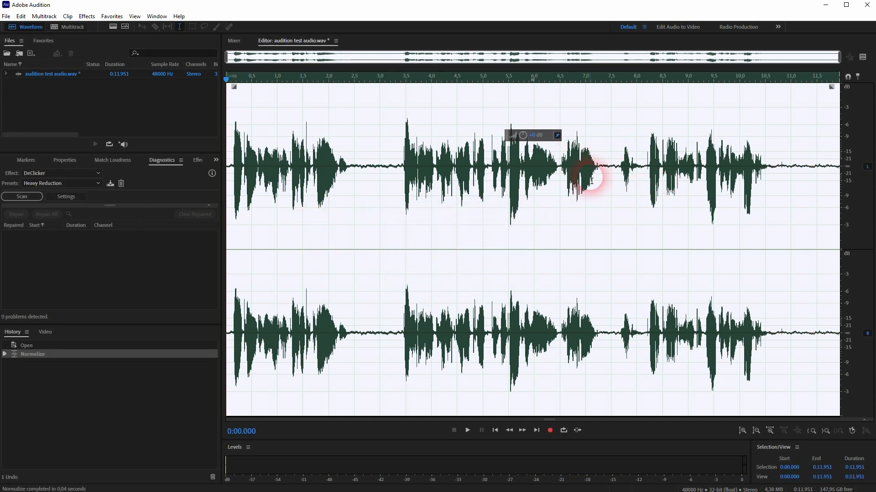
# Apply a Hard Limiter to the normalized audio using the Limit to -6dB preset
pyautogui.click(95, 17)
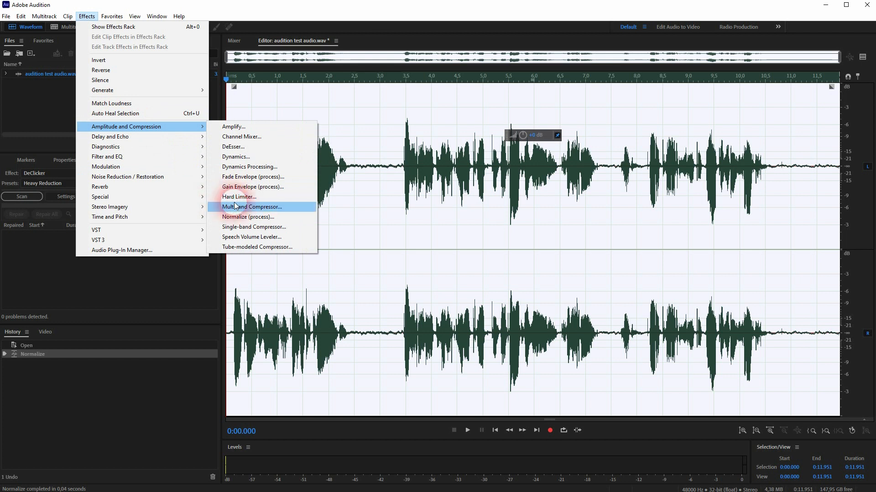
pyautogui.click(238, 197)
pyautogui.moveTo(286, 107); pyautogui.dragTo(117, 88)
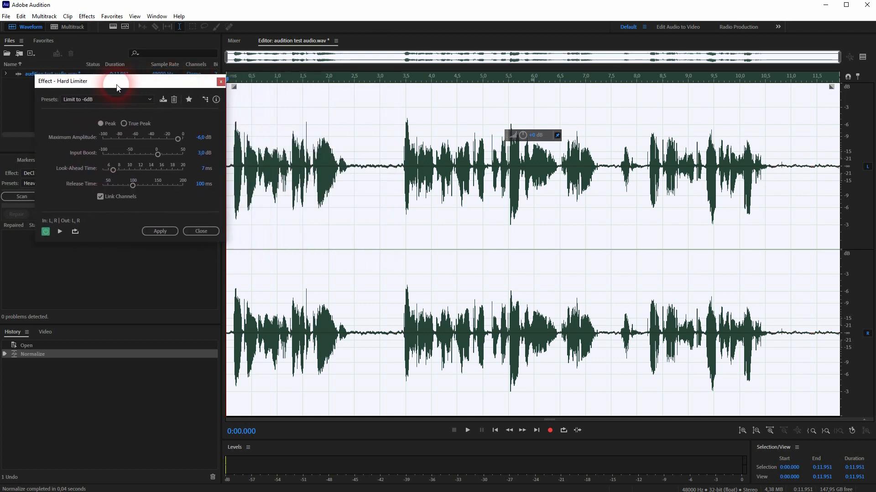
pyautogui.click(153, 99)
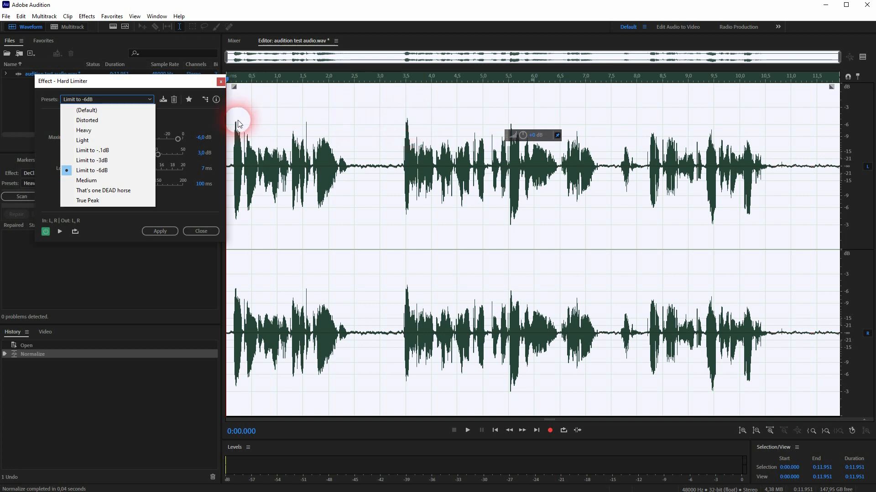
pyautogui.click(82, 171)
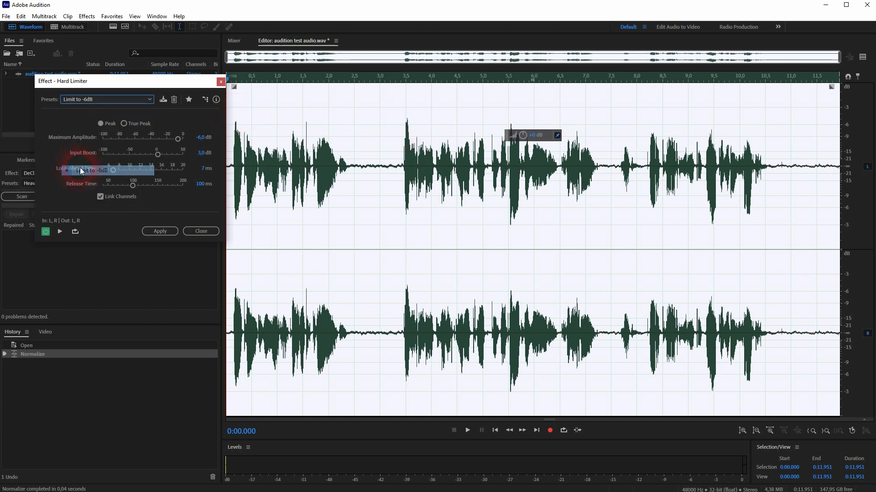
pyautogui.click(164, 232)
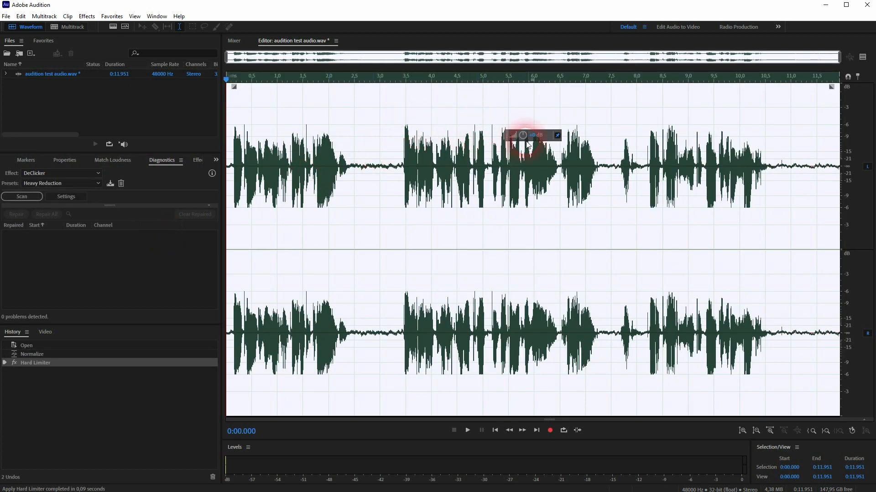
# Normalize the limited audio to 70,7 % again
pyautogui.click(87, 16)
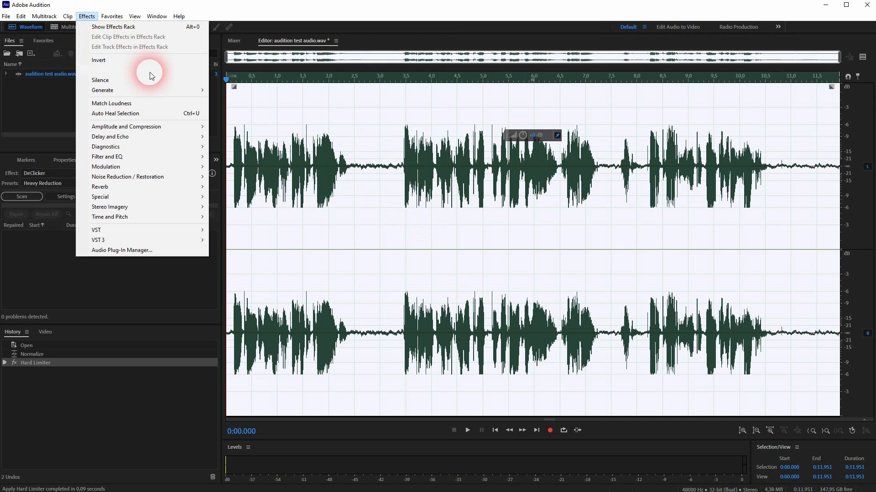
pyautogui.moveTo(187, 126)
pyautogui.click(289, 217)
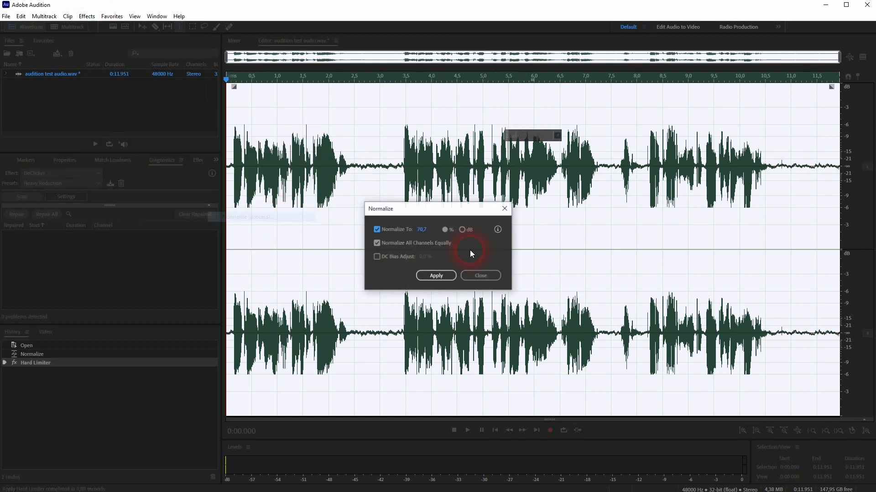
pyautogui.click(435, 276)
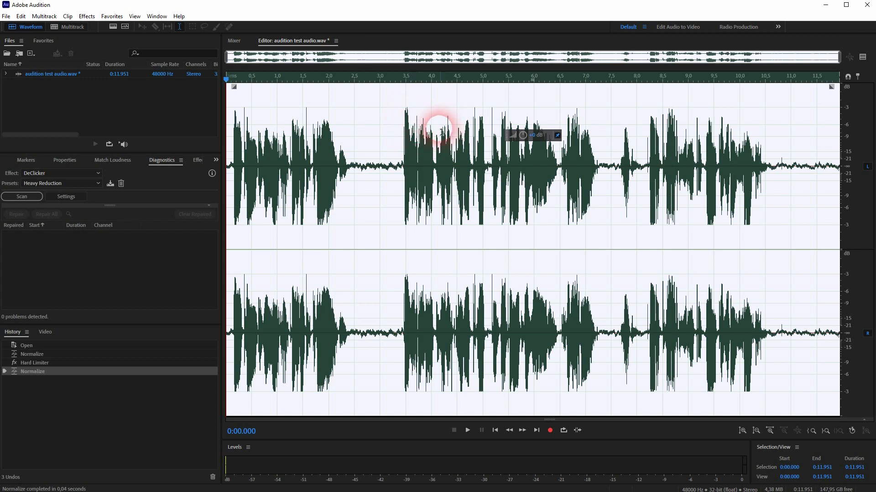
# Apply the Hard Limiter a second time with the Limit to -6dB preset
pyautogui.click(86, 16)
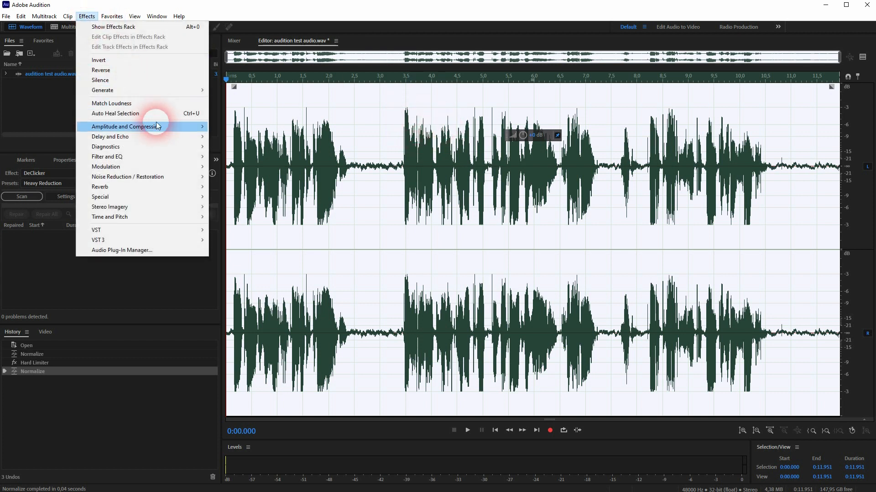
pyautogui.moveTo(156, 126)
pyautogui.click(244, 196)
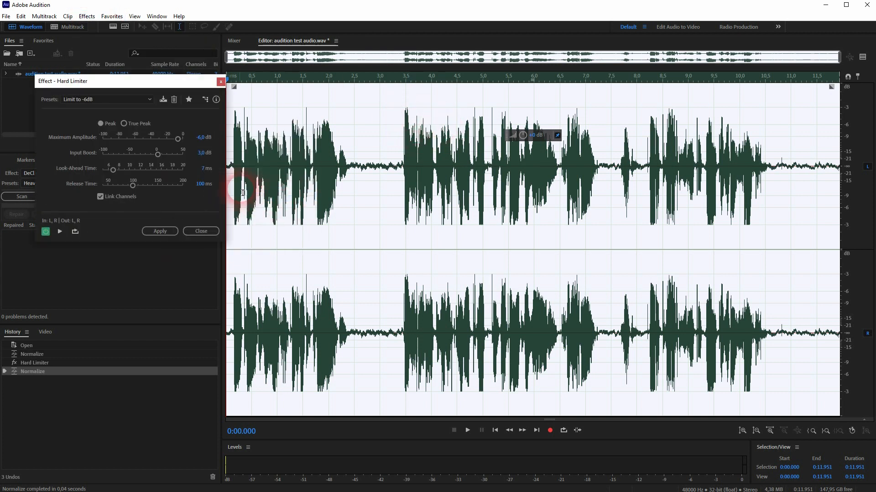
pyautogui.click(162, 233)
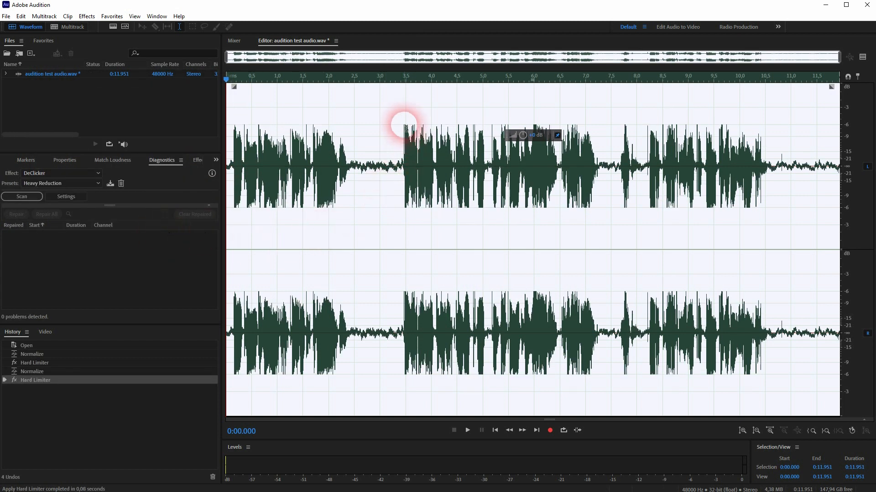
# Compare the original, first Hard Limiter and final Hard Limiter states in the edit history, ending on the final one
pyautogui.click(48, 345)
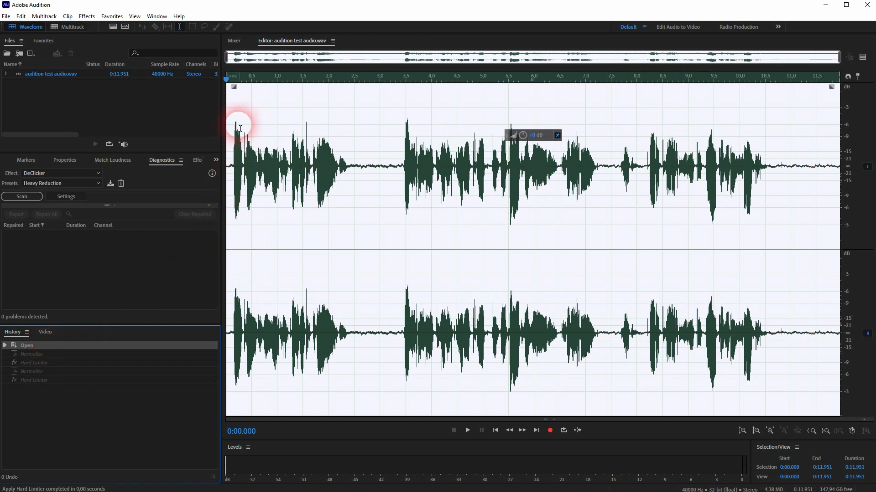
pyautogui.click(38, 381)
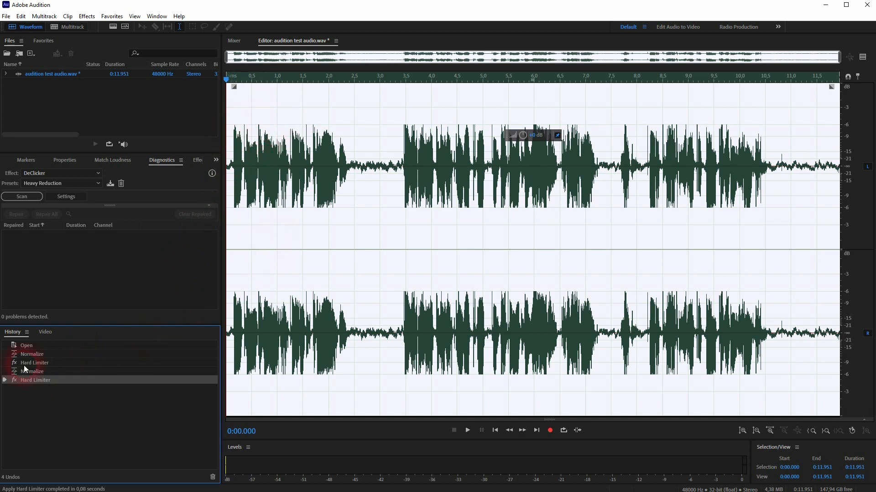
pyautogui.click(26, 346)
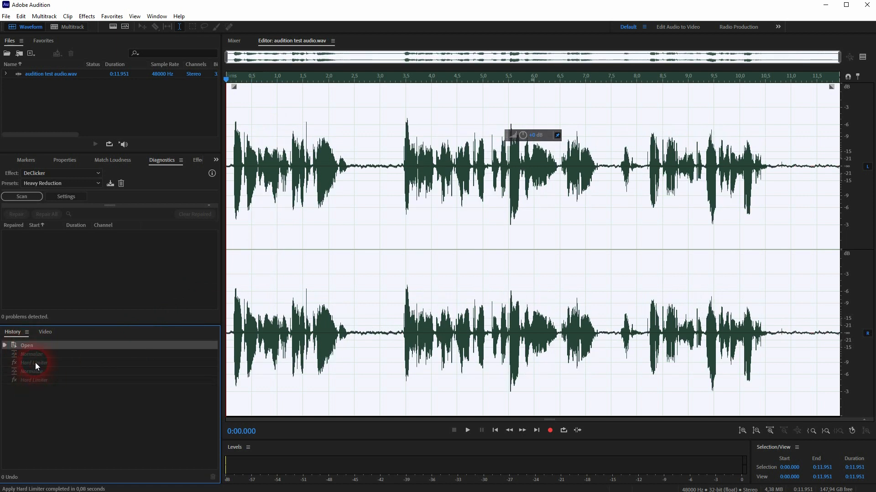
pyautogui.click(34, 362)
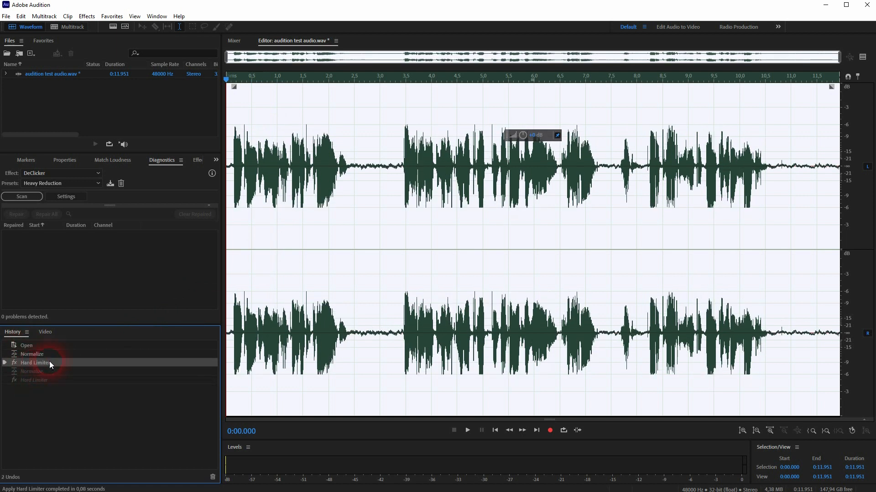
pyautogui.click(31, 381)
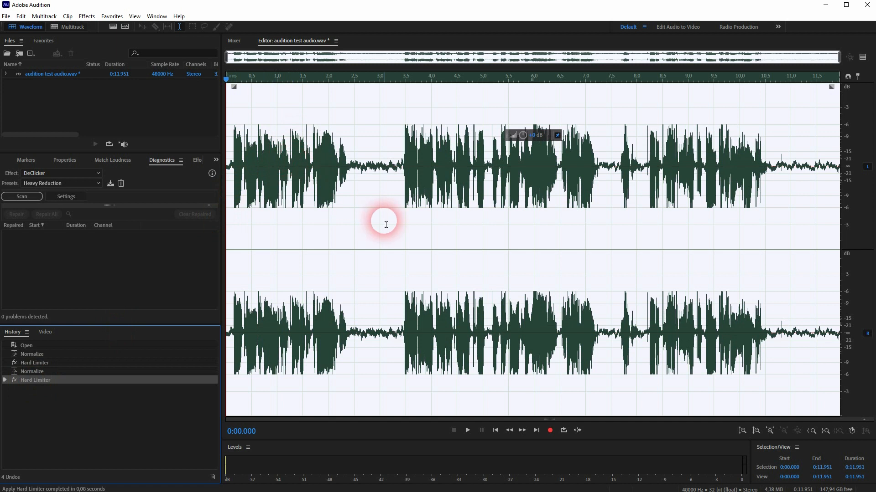